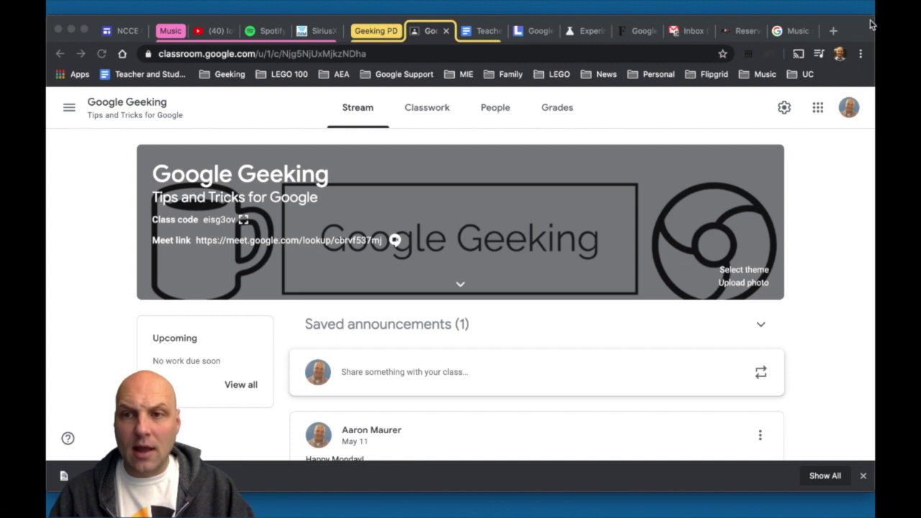
Step: Switch to the chrome://flags window and scroll back to the top of the Experiments list
left_click(868, 23)
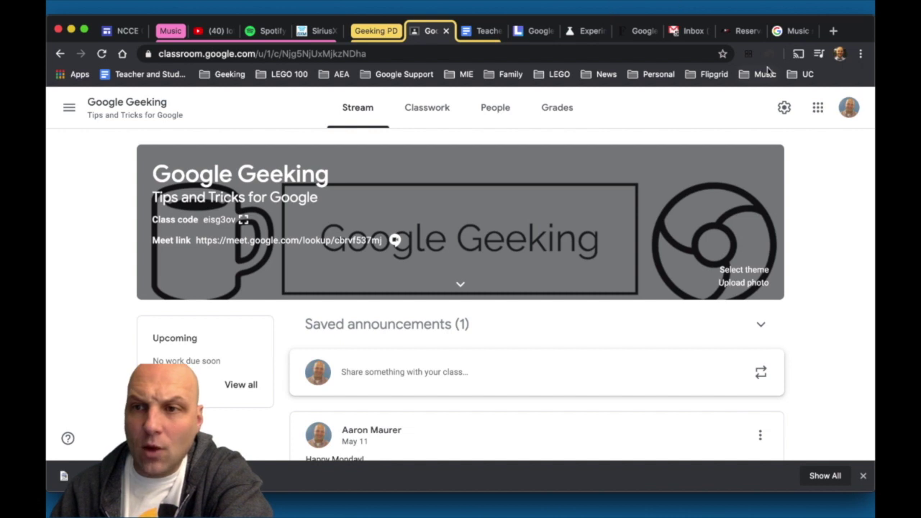
left_click(861, 54)
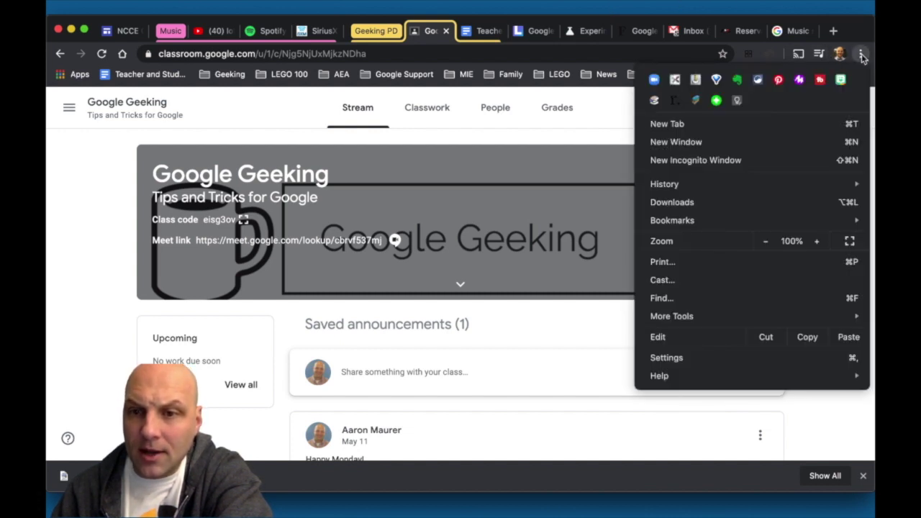
left_click(862, 56)
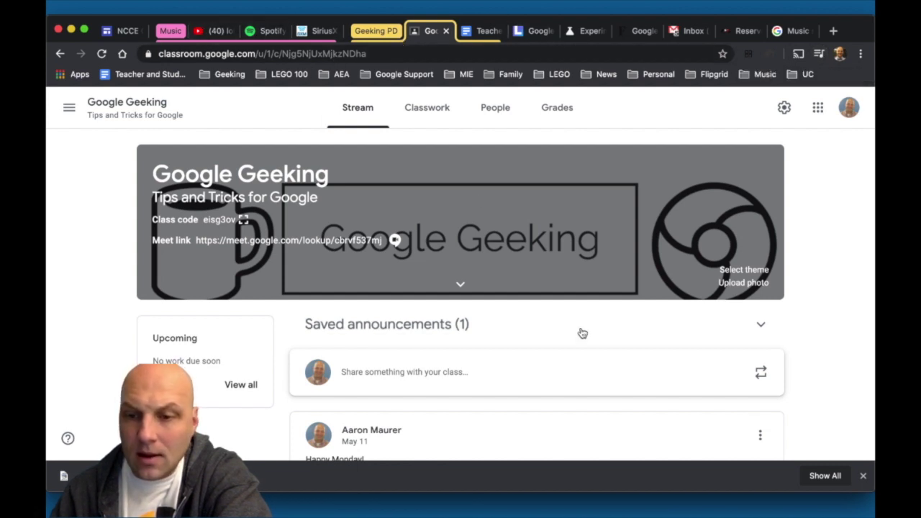
left_click(594, 511)
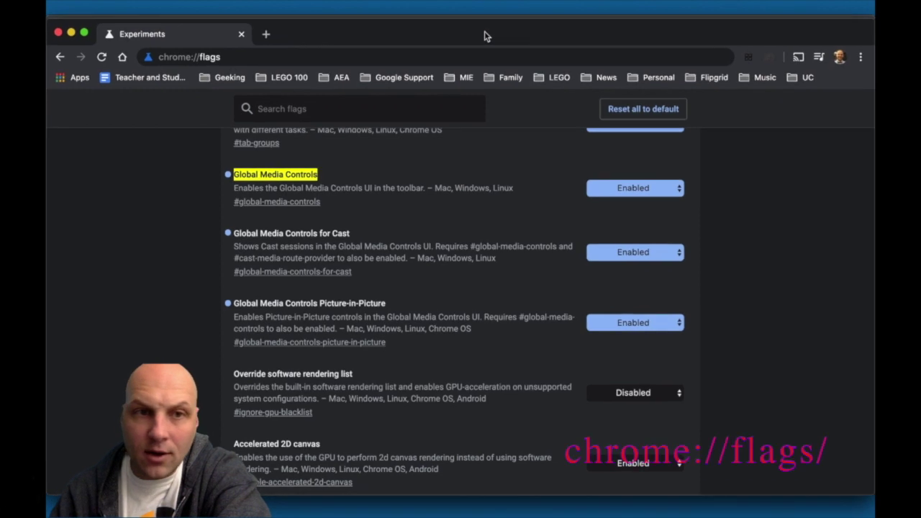
left_click(194, 57)
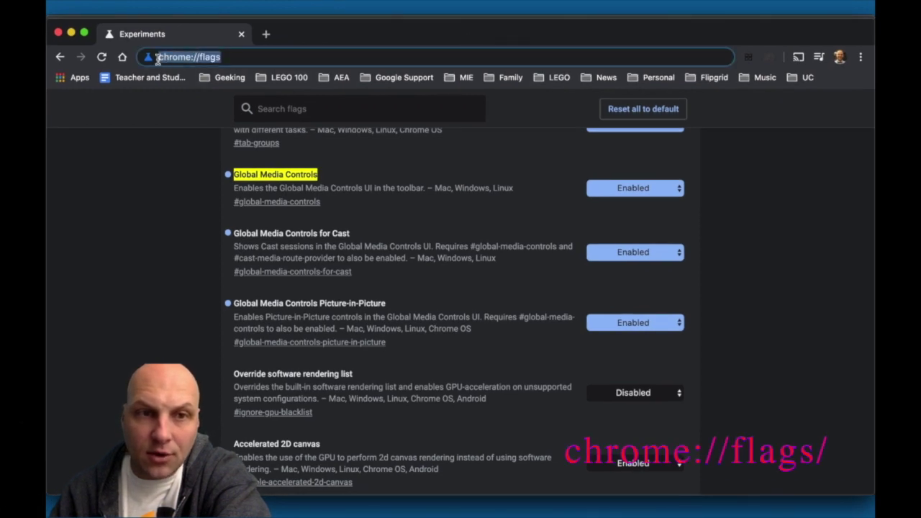
left_click(155, 57)
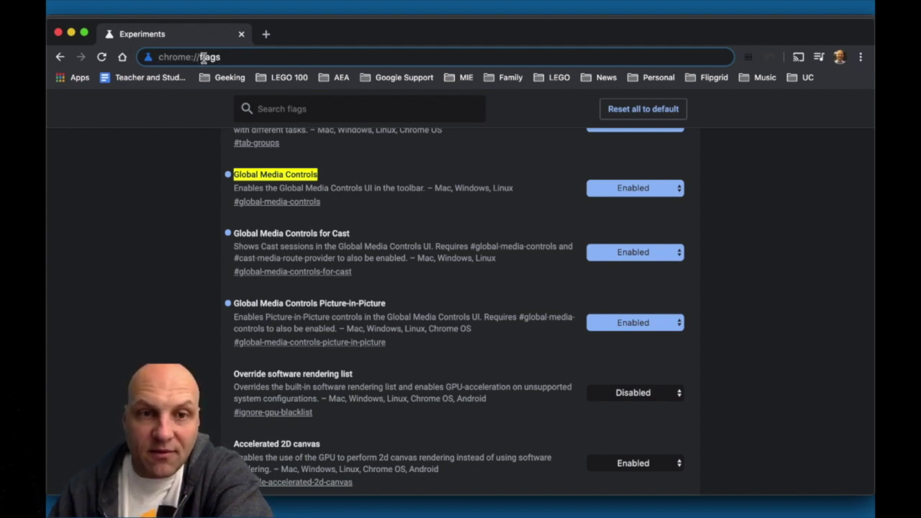
scroll(390, 293, "up", 5)
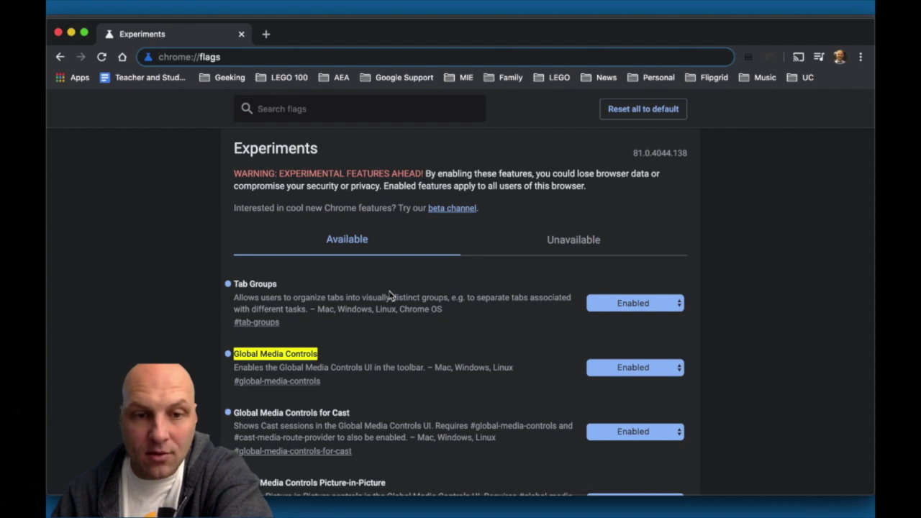
Step: Search the experimental flags for 'global media controls'
left_click(293, 109)
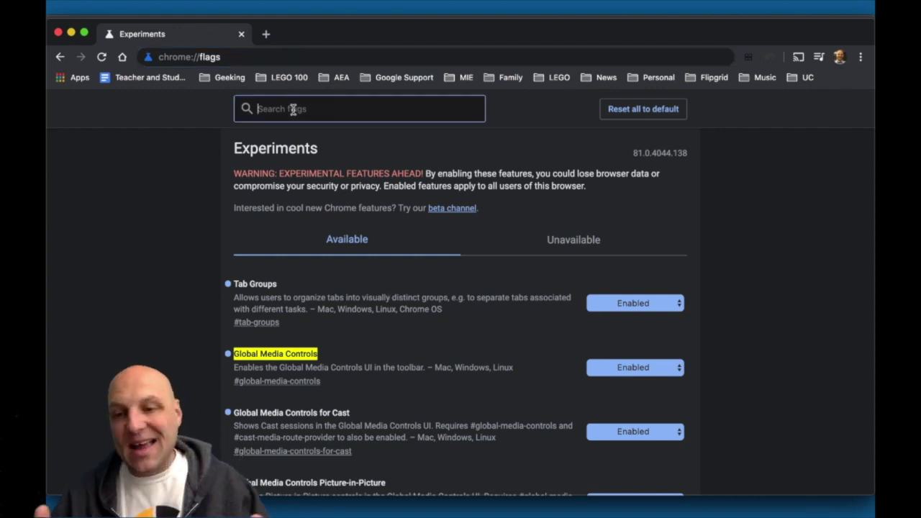
type("glob")
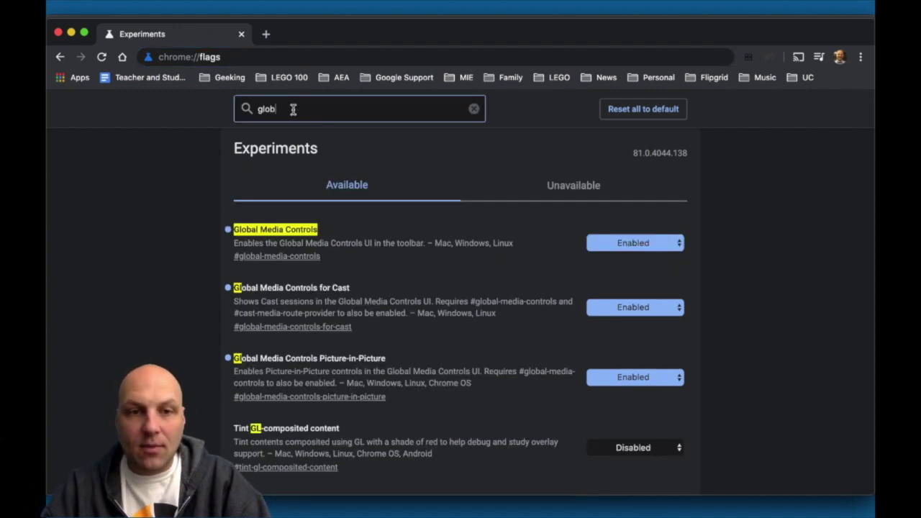
type("e")
key("BackSpace")
type("al ")
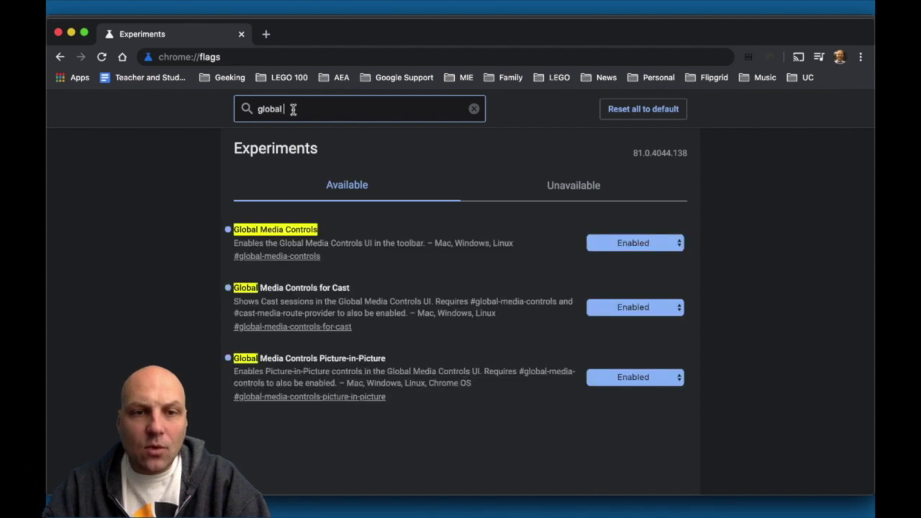
type("media controls")
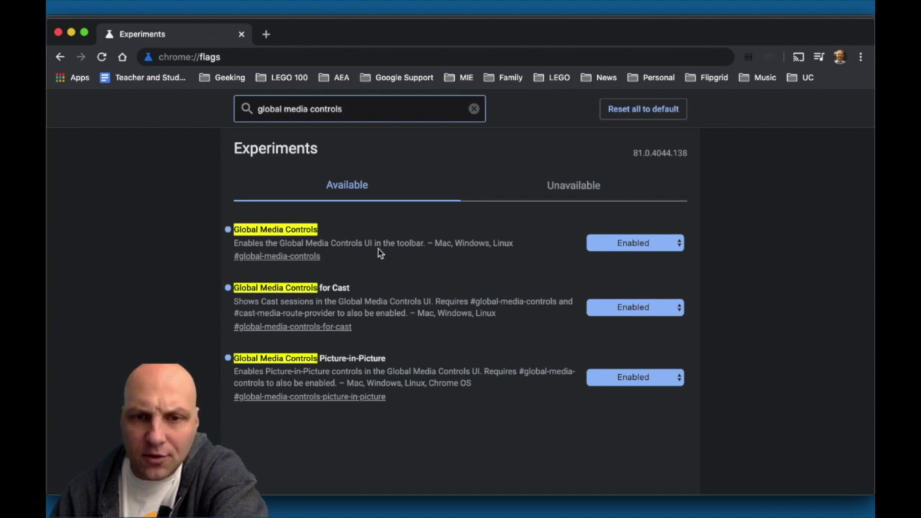
Step: Keep the Global Media Controls flag set to Enabled and close the flags window
left_click(677, 248)
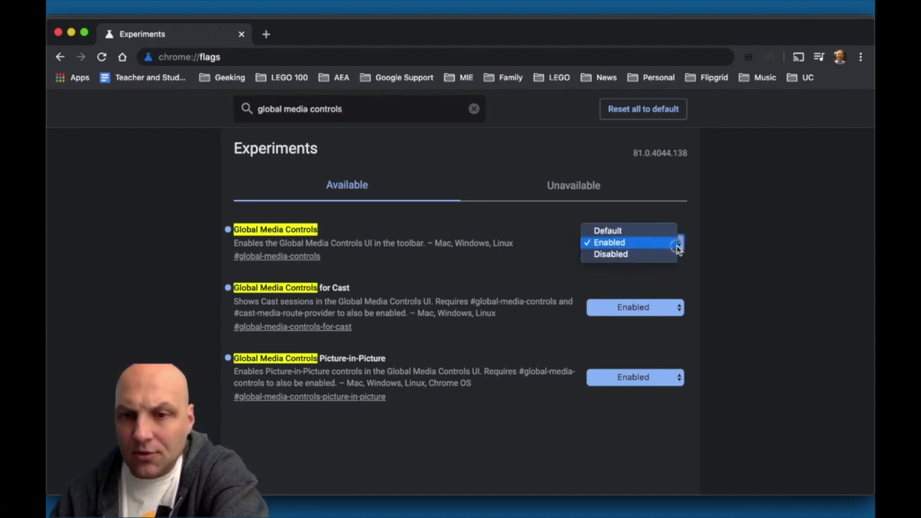
left_click(627, 243)
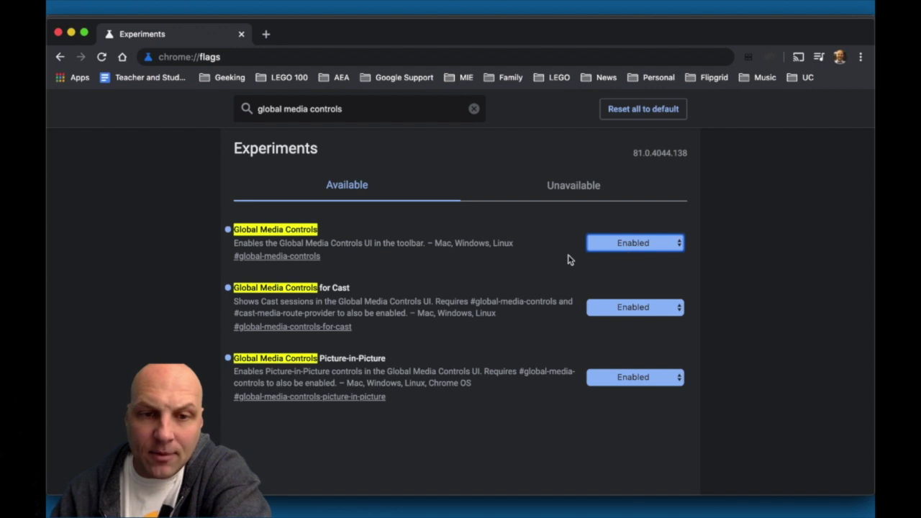
left_click(408, 383)
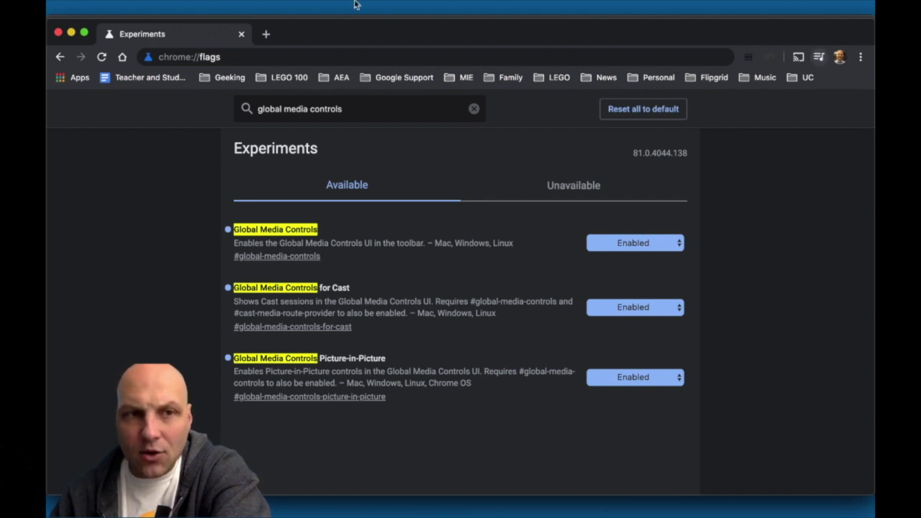
left_click(57, 33)
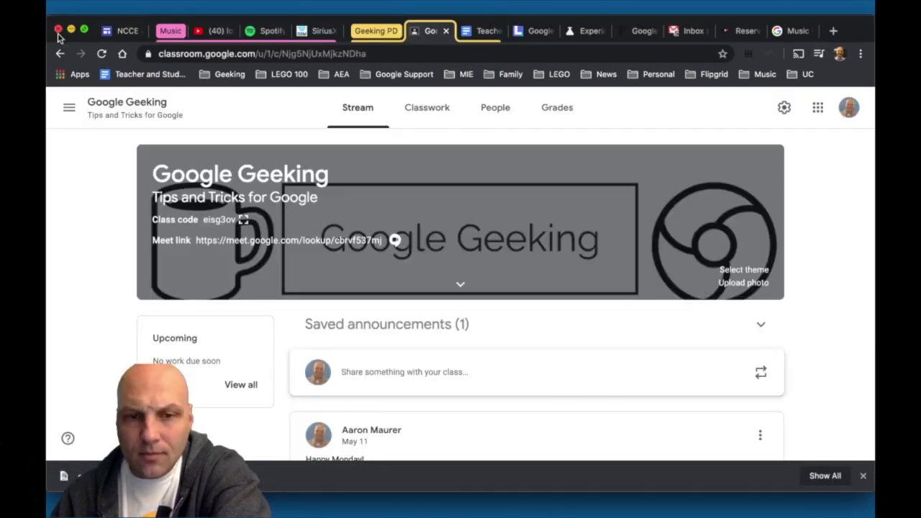
Step: Go to the YouTube lofi stream tab and mute the site from the tab's menu
left_click(214, 32)
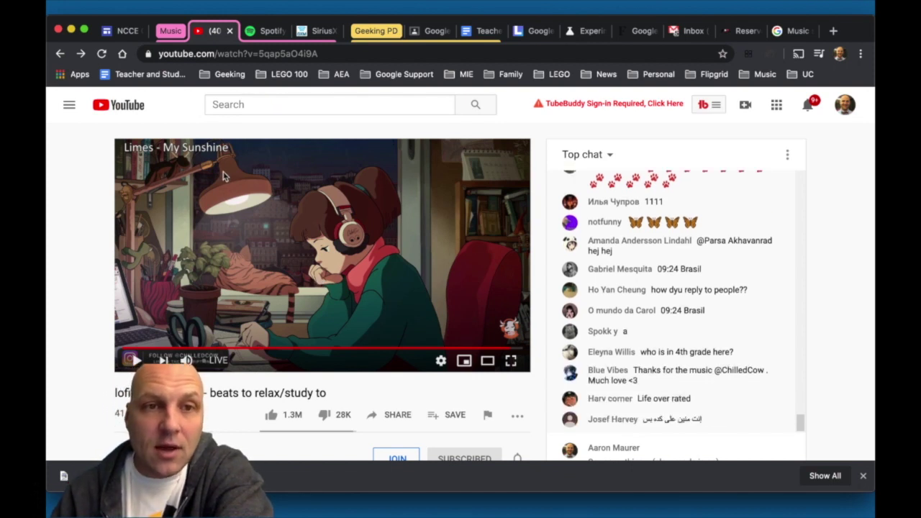
right_click(209, 36)
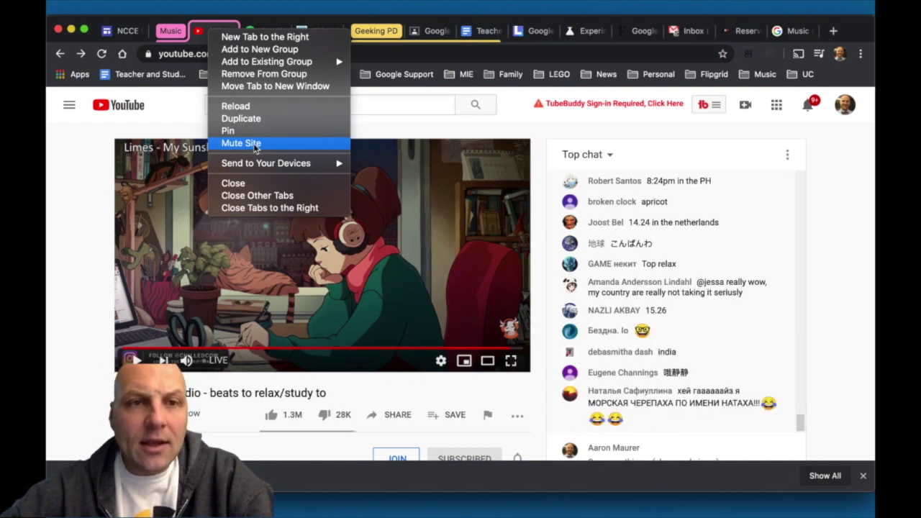
left_click(199, 33)
right_click(207, 31)
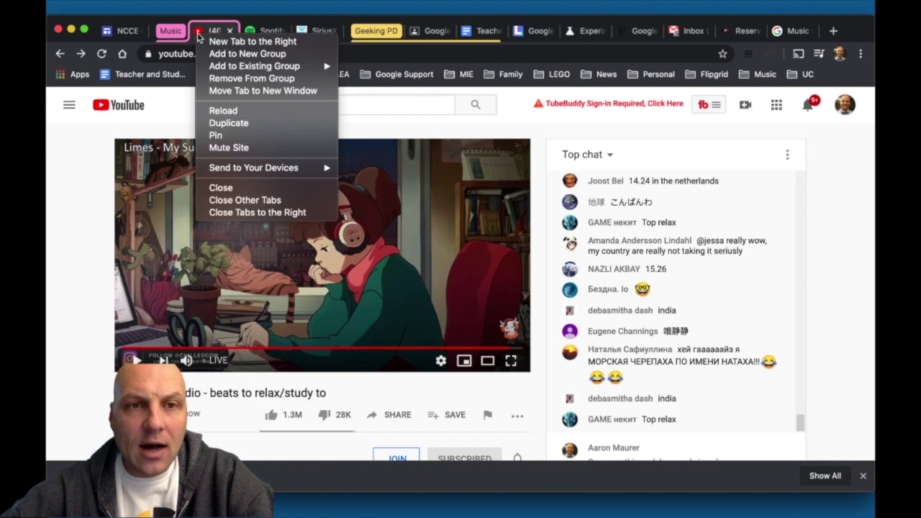
left_click(228, 149)
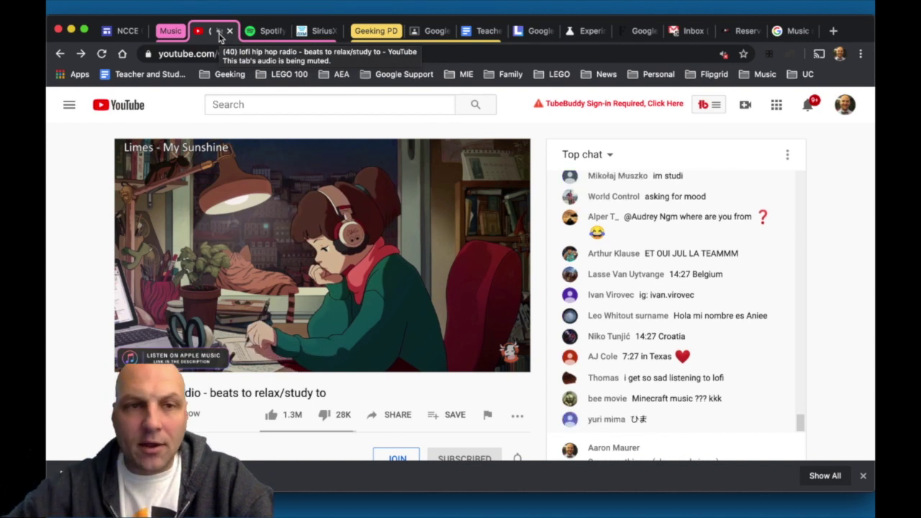
Step: Unmute the YouTube site and pause the lofi radio stream
right_click(219, 34)
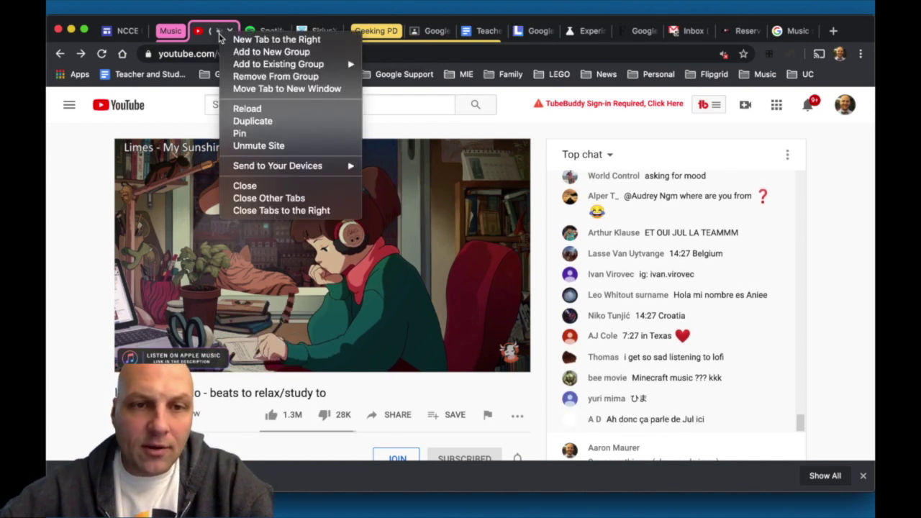
left_click(235, 148)
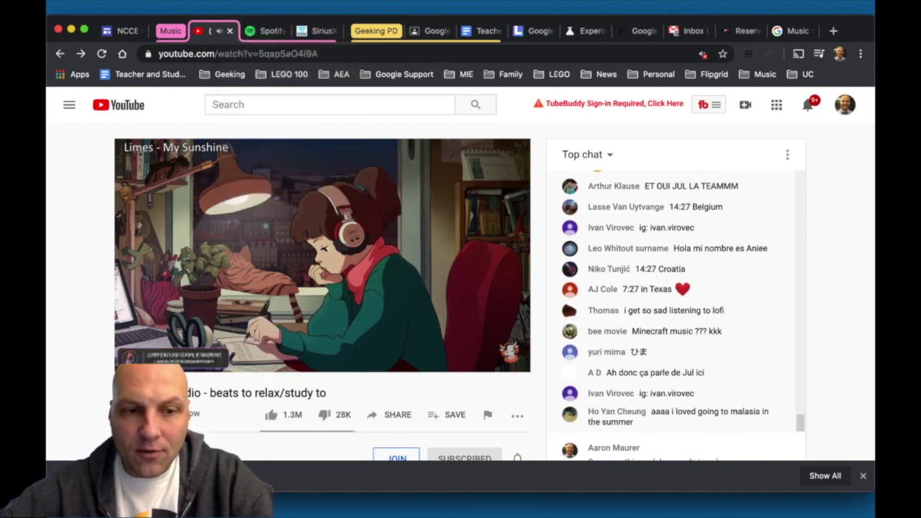
left_click(235, 148)
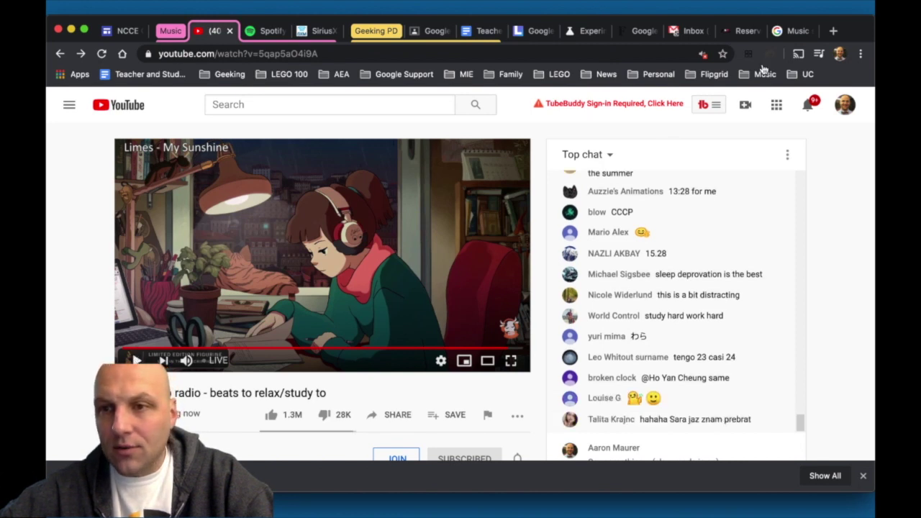
Step: Pop the lofi video into picture-in-picture via global media controls, then cycle through the classroom, doc, article and flags tabs
left_click(820, 54)
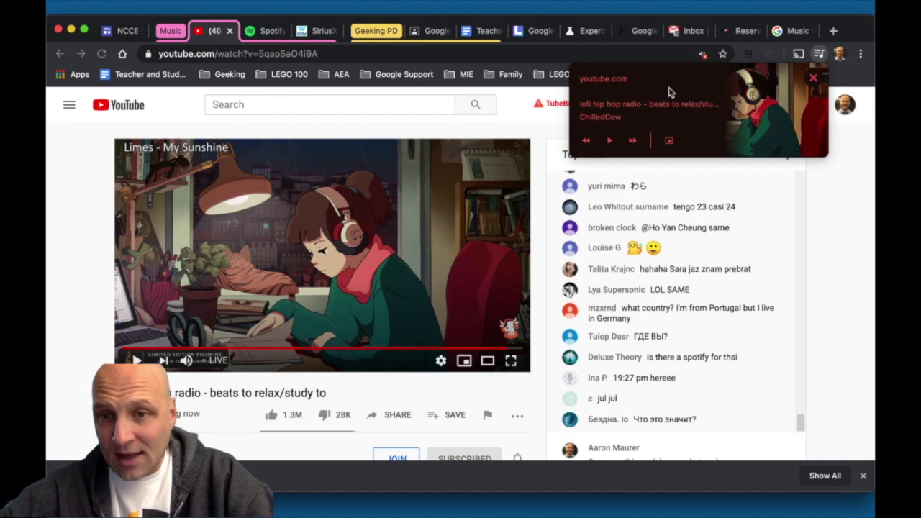
left_click(669, 142)
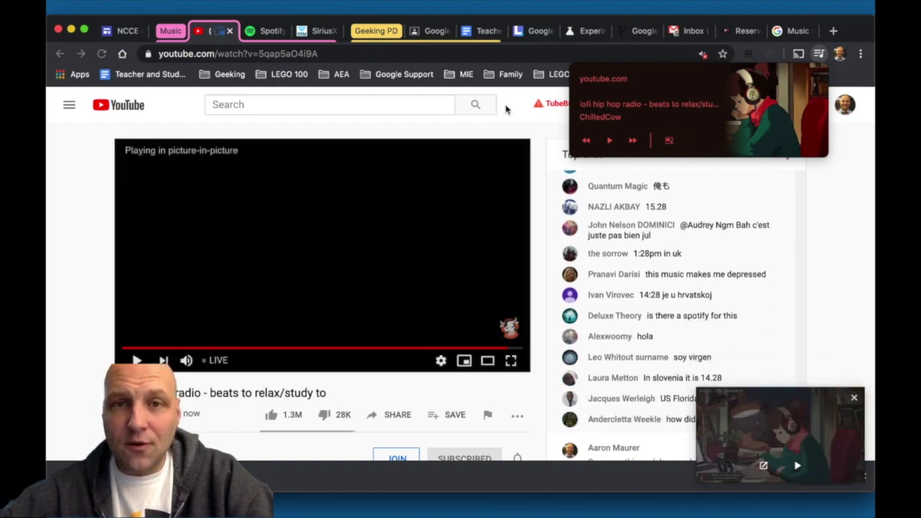
key("super+7")
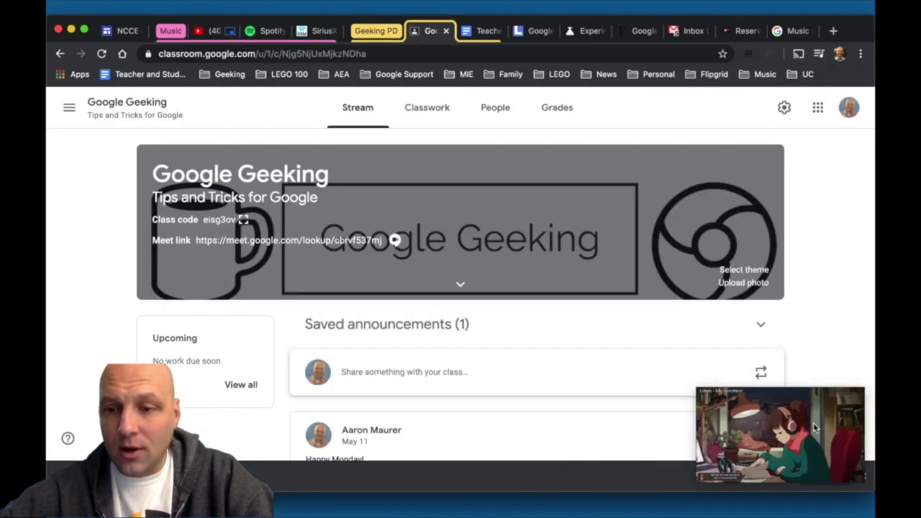
left_click(490, 33)
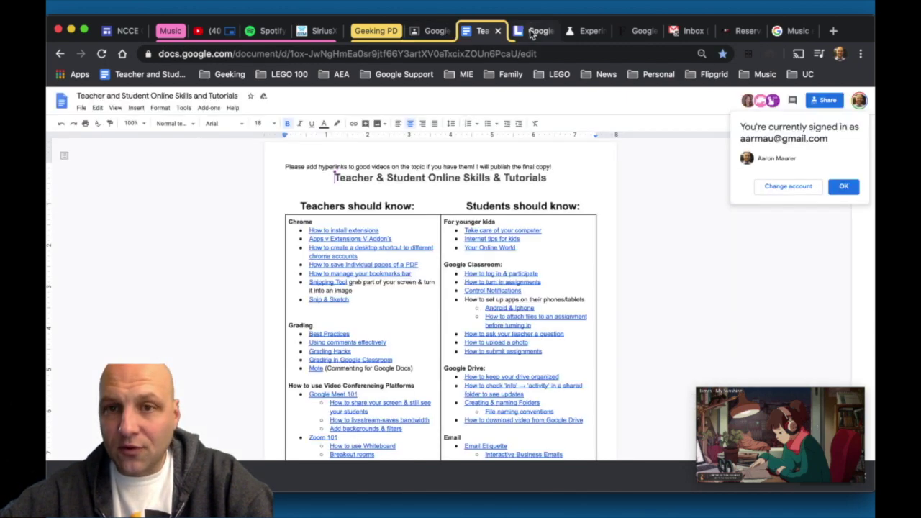
left_click(532, 31)
left_click(585, 31)
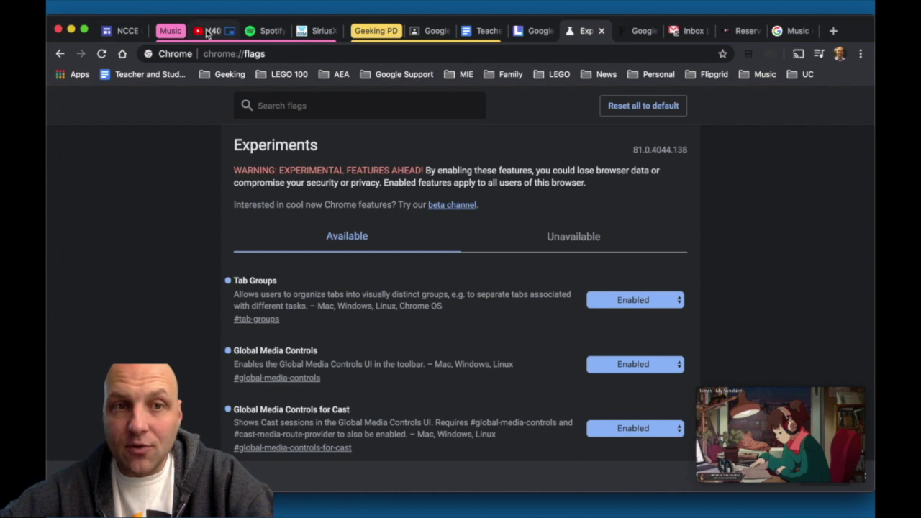
Step: Return to the YouTube tab and resume playback in the picture-in-picture window
left_click(208, 32)
mouse_move(795, 467)
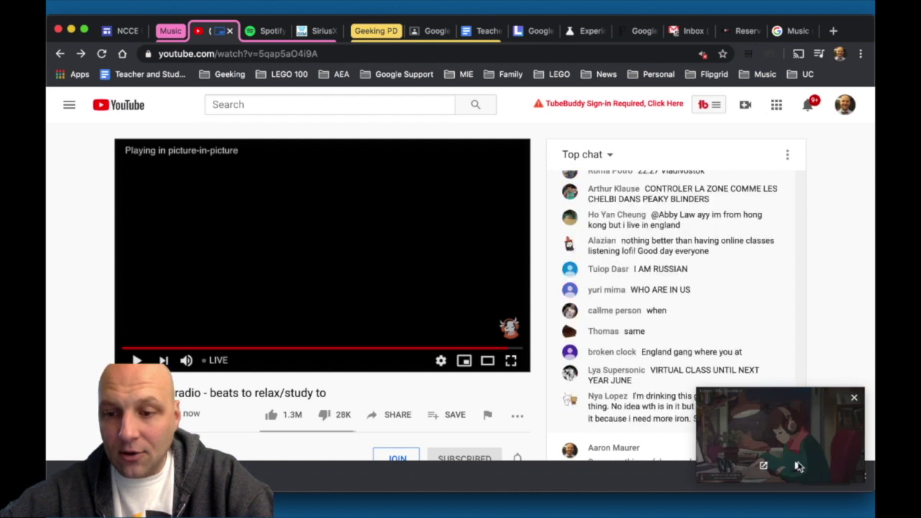
left_click(796, 468)
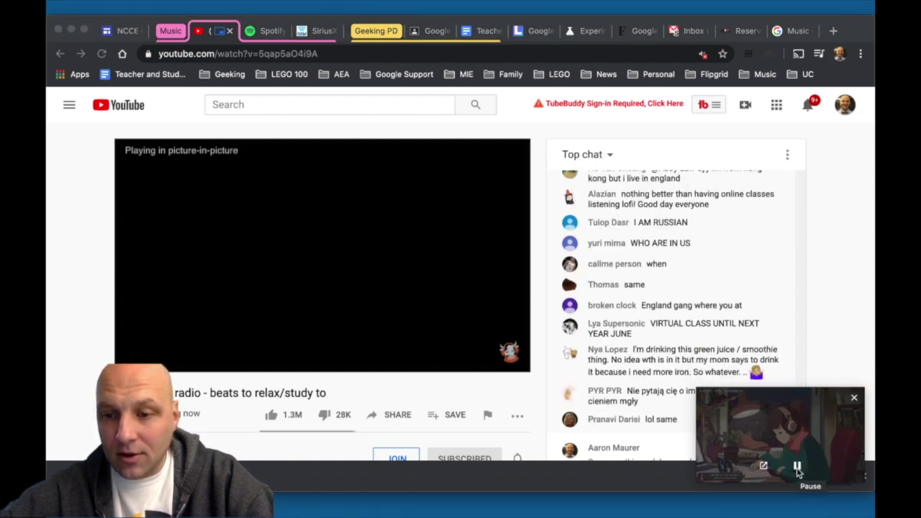
Step: Switch to the SiriusXM channels tab and pause the picture-in-picture video
left_click(314, 33)
left_click(314, 33)
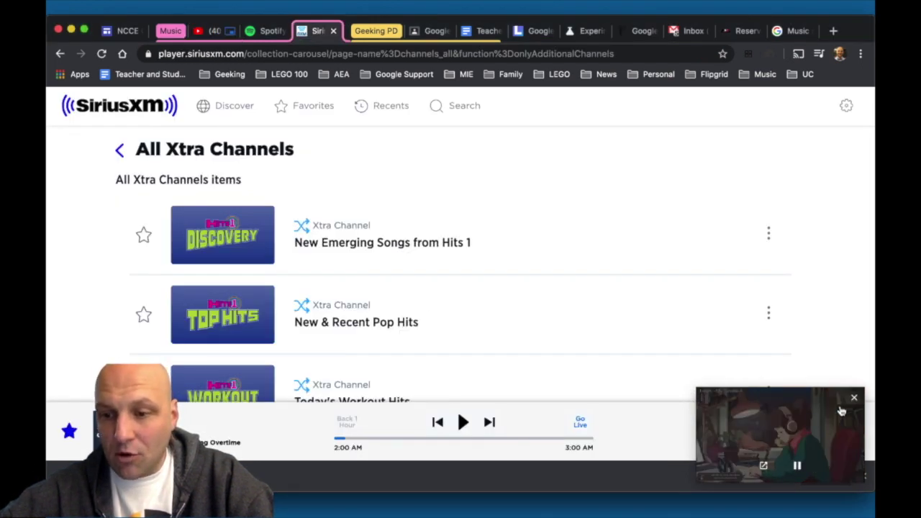
left_click(797, 466)
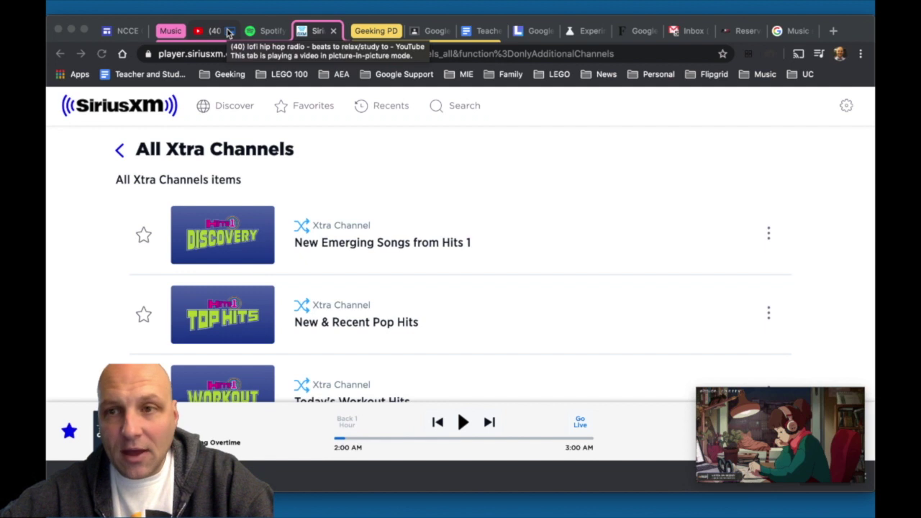
Step: Toggle the lofi playback from global media controls and close the picture-in-picture window
left_click(819, 53)
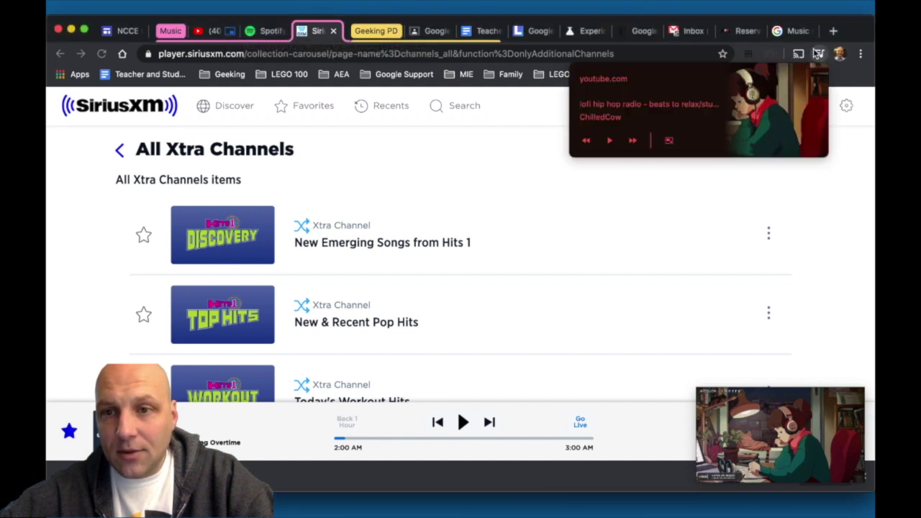
left_click(610, 144)
mouse_move(772, 439)
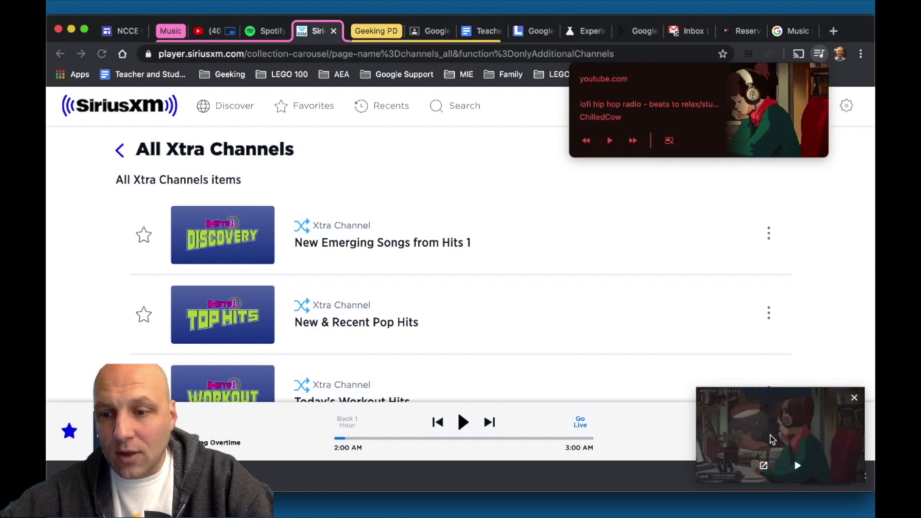
left_click(854, 400)
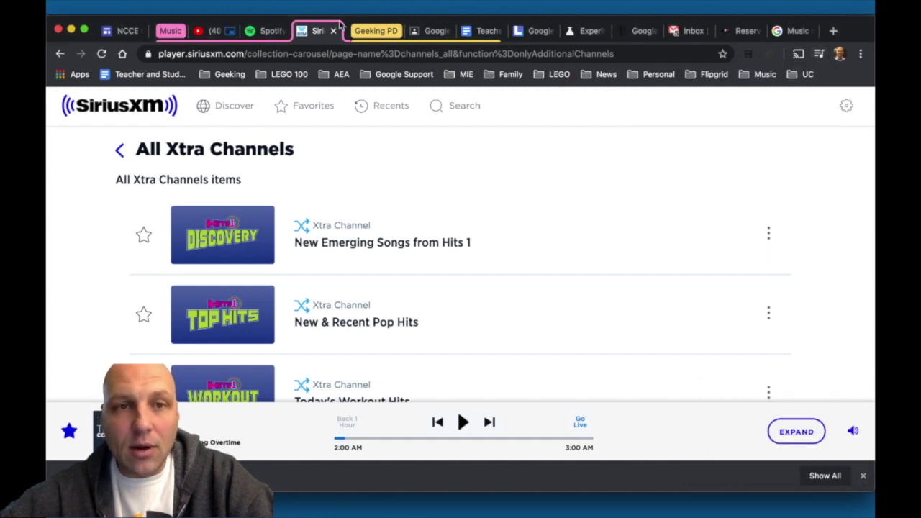
Step: Move through the Spotify and Online Skills doc tabs to the Google Geeking classroom tab
left_click(270, 31)
left_click(484, 30)
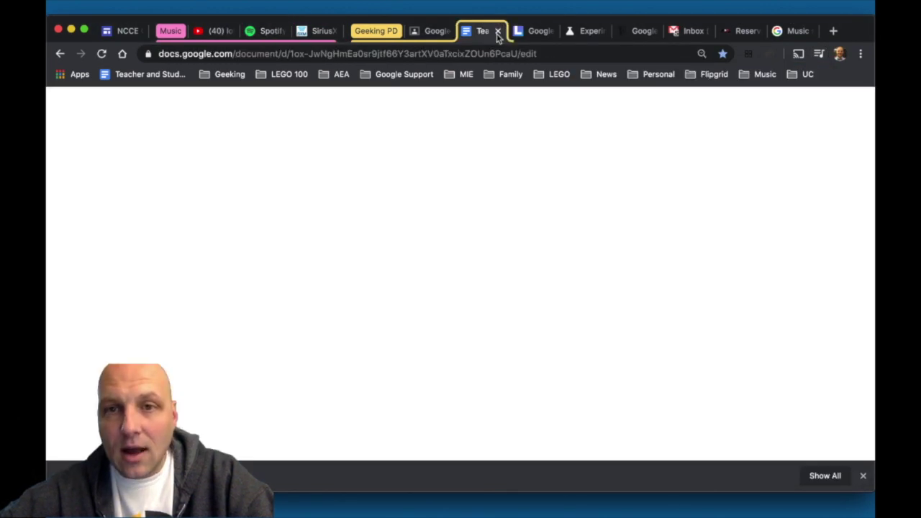
left_click(429, 31)
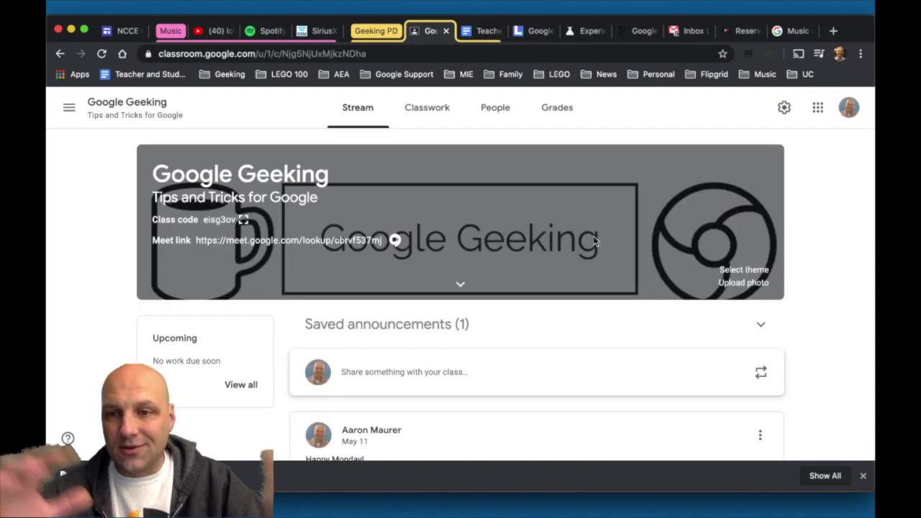